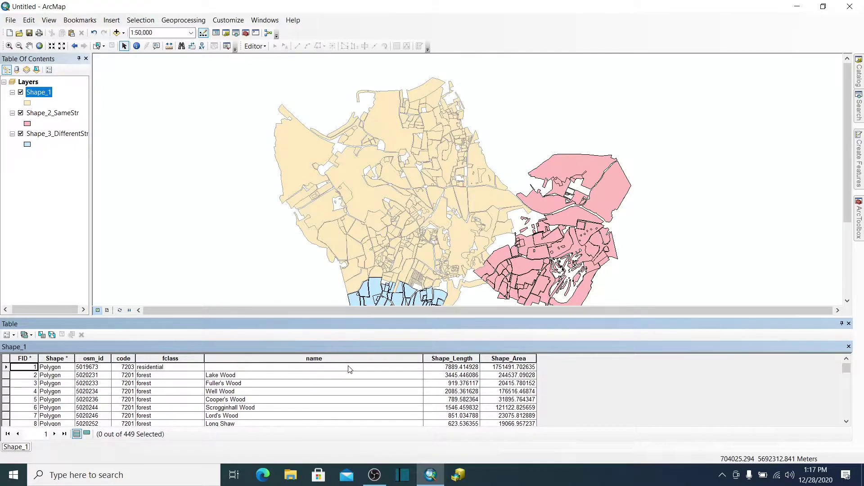
Open the attribute table of Shape_2_SameStr and review its code and fclass fields.
{"action": "right_click", "coordinate": [47, 115]}
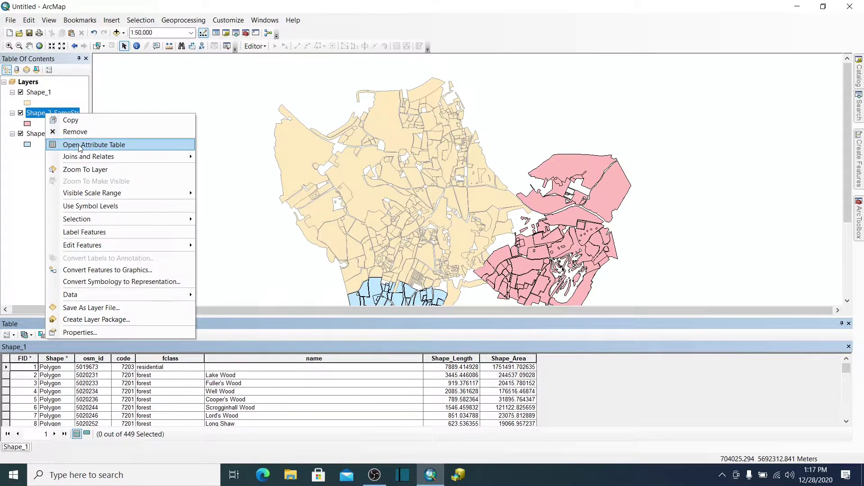
{"action": "left_click", "coordinate": [68, 141]}
{"action": "left_click", "coordinate": [124, 359]}
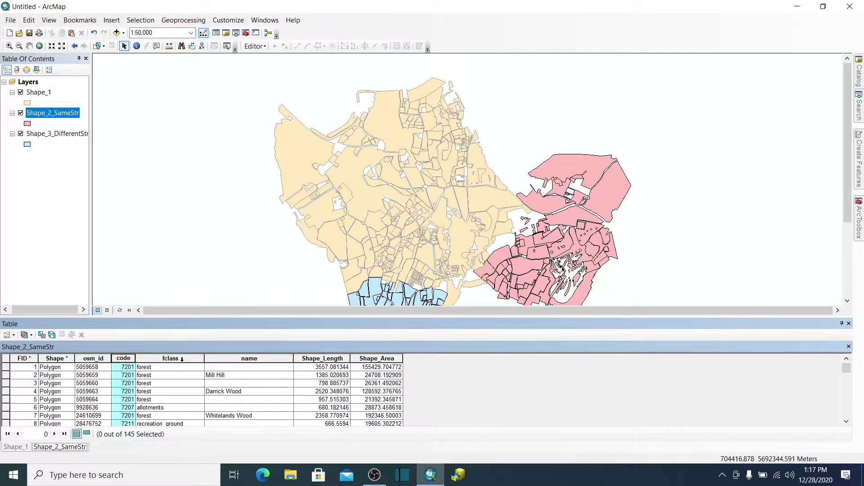
{"action": "left_click", "coordinate": [185, 359]}
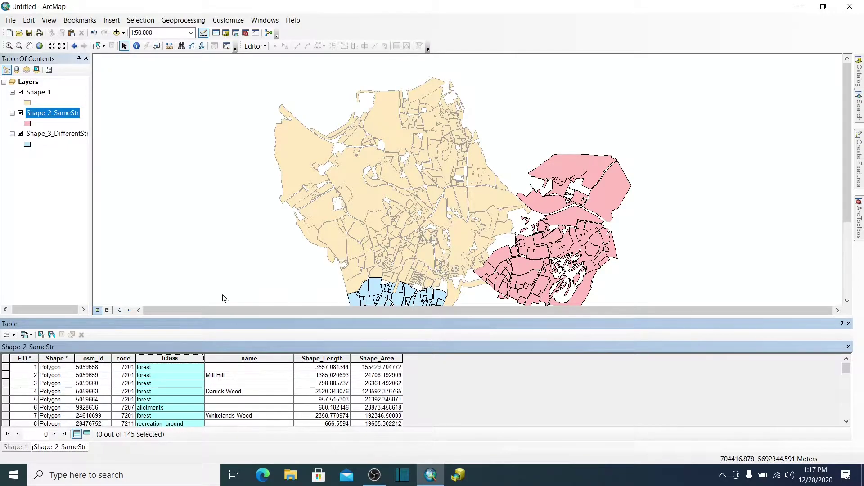
{"action": "scroll", "coordinate": [46, 169], "scroll_direction": "down", "scroll_amount": 3}
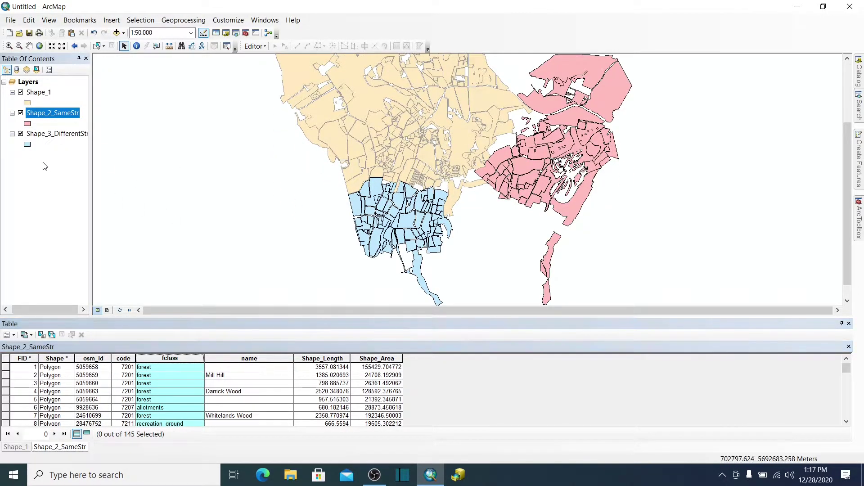
Open the attribute table of Shape_3_DifferentStr to review its field structure, and close the table window.
{"action": "right_click", "coordinate": [47, 135]}
{"action": "left_click", "coordinate": [73, 168]}
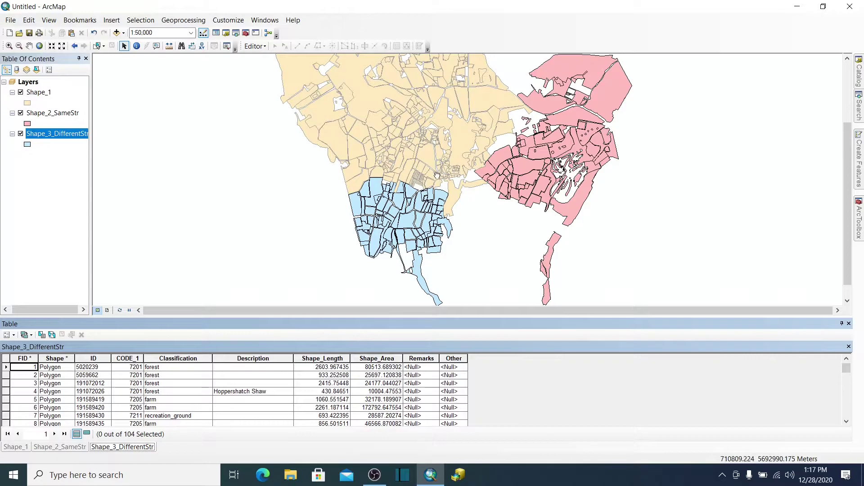
{"action": "scroll", "coordinate": [833, 288], "scroll_direction": "up", "scroll_amount": 2}
{"action": "left_click", "coordinate": [847, 324]}
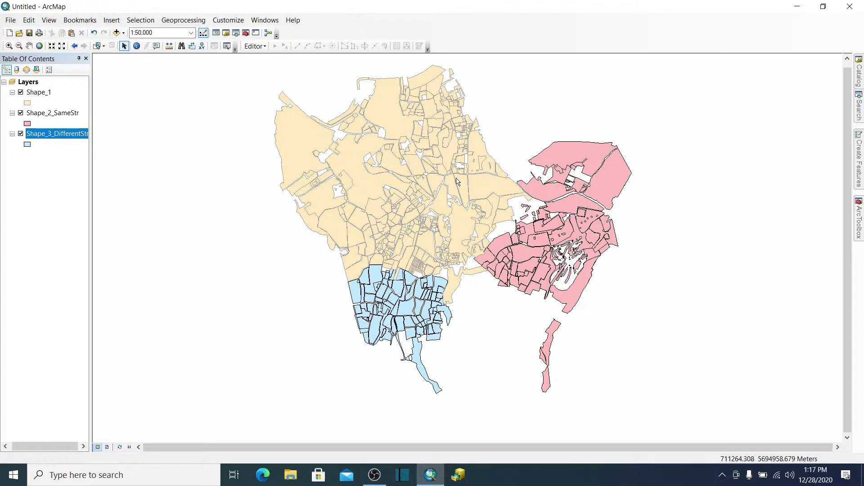
{"action": "left_click", "coordinate": [53, 135]}
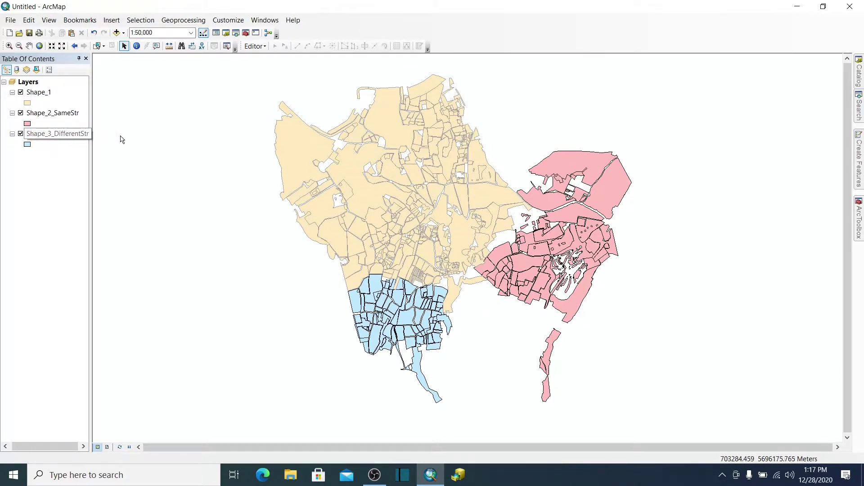
Locate the Append tool in the General toolset of Data Management Tools.
{"action": "mouse_move", "coordinate": [859, 224]}
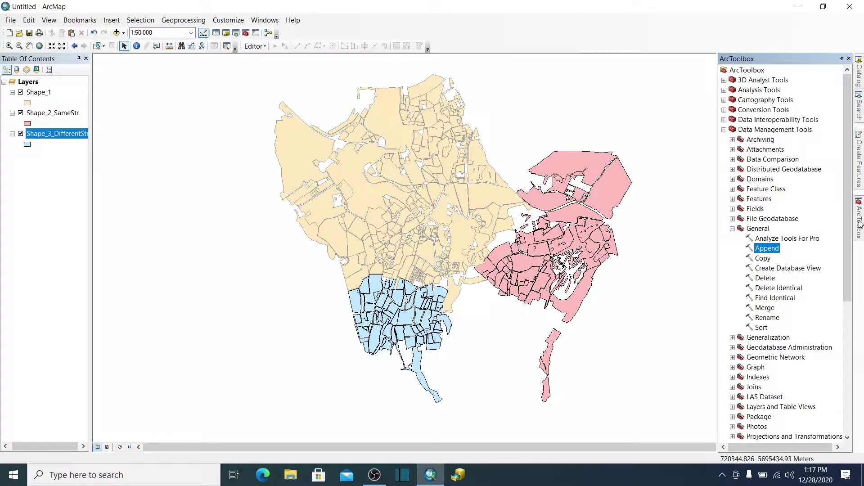
{"action": "left_click", "coordinate": [749, 130]}
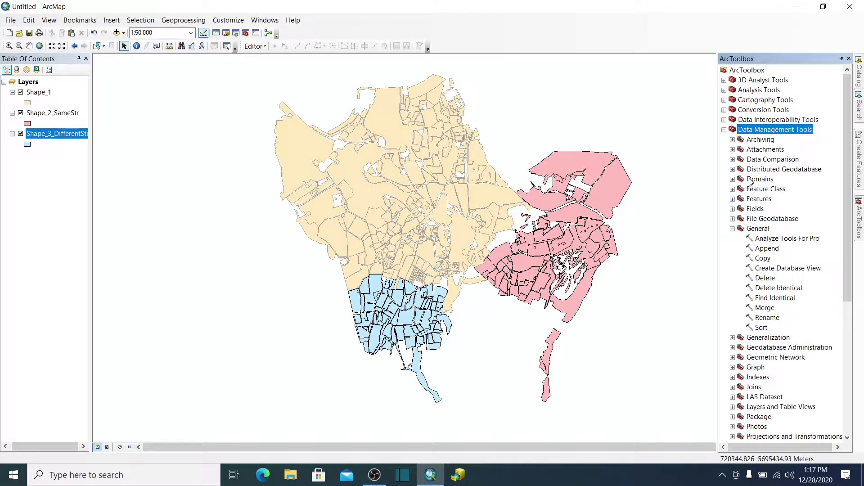
{"action": "left_click", "coordinate": [752, 229]}
{"action": "left_click", "coordinate": [771, 252]}
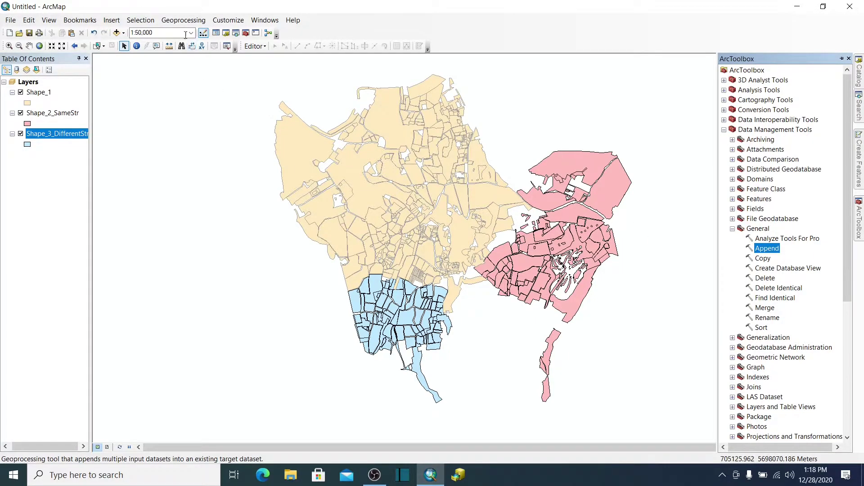
{"action": "left_click", "coordinate": [183, 20]}
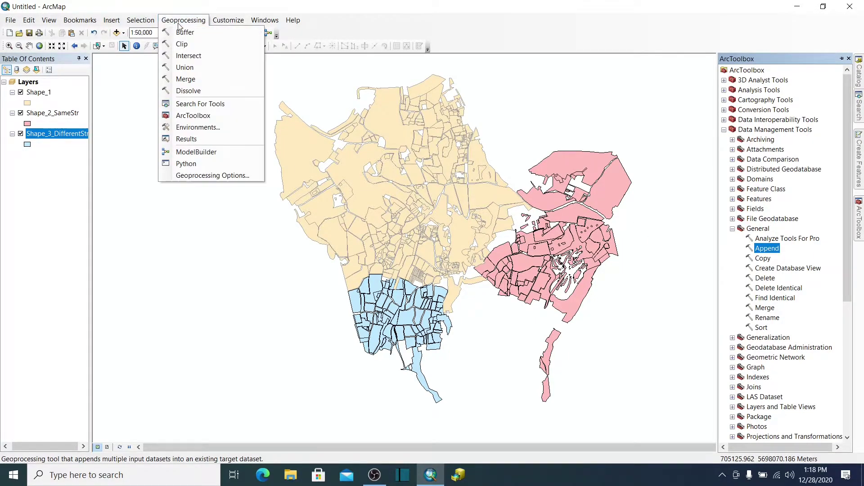
{"action": "left_click", "coordinate": [186, 79]}
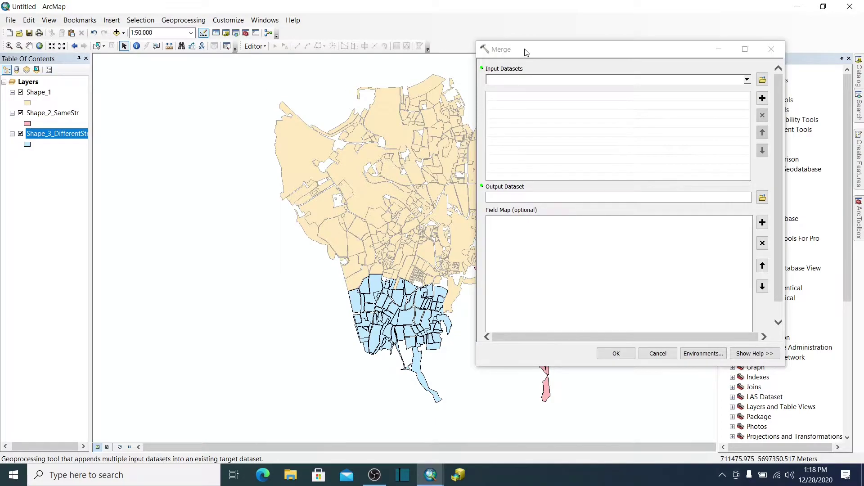
{"action": "left_click_drag", "start_coordinate": [492, 63], "coordinate": [447, 74]}
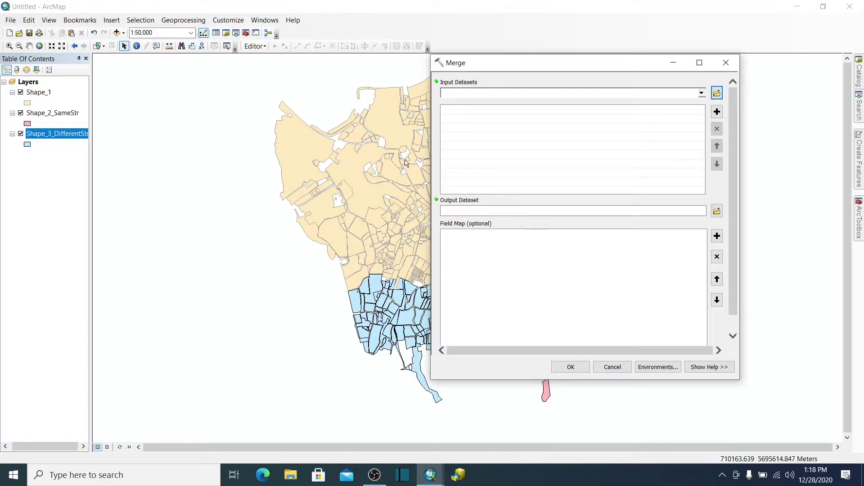
{"action": "left_click", "coordinate": [726, 63]}
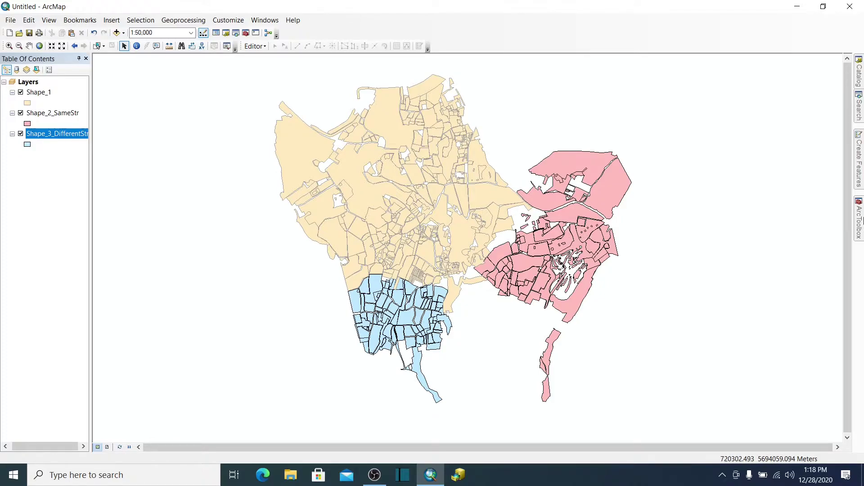
Start the Append tool with Shape_2_SameStr as the input dataset and Shape_1 as the target dataset.
{"action": "left_click", "coordinate": [859, 220]}
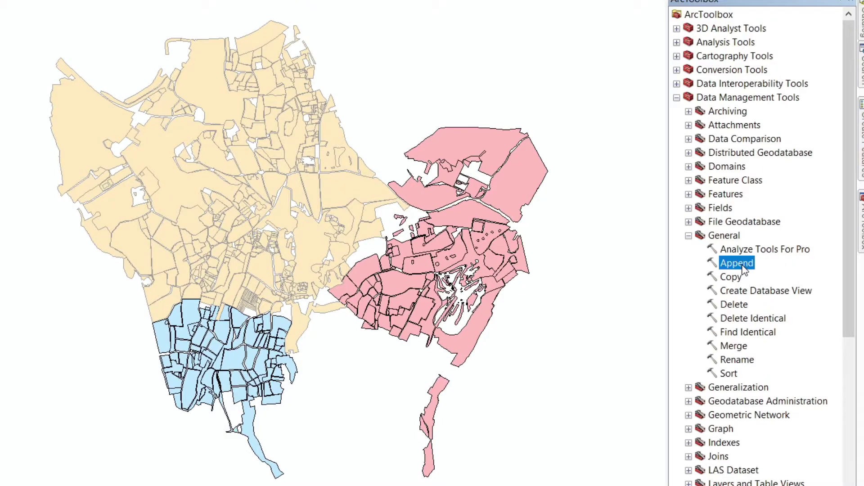
{"action": "double_click", "coordinate": [743, 266]}
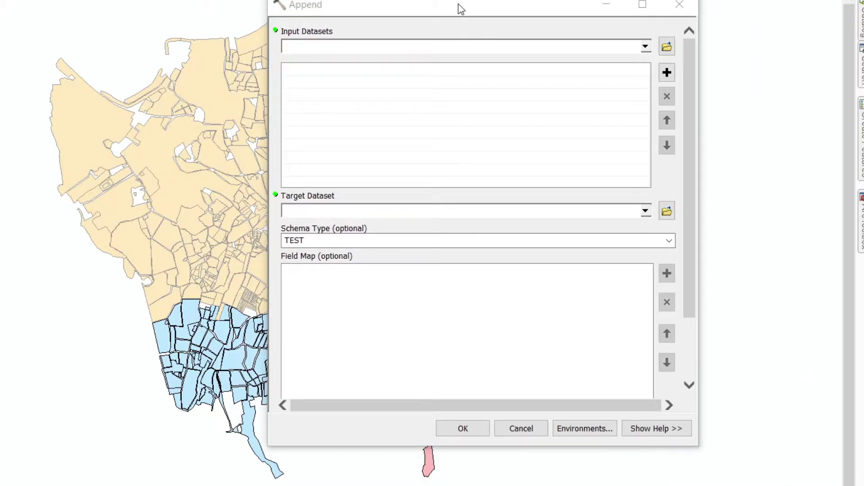
{"action": "left_click_drag", "start_coordinate": [458, 4], "coordinate": [268, 5]}
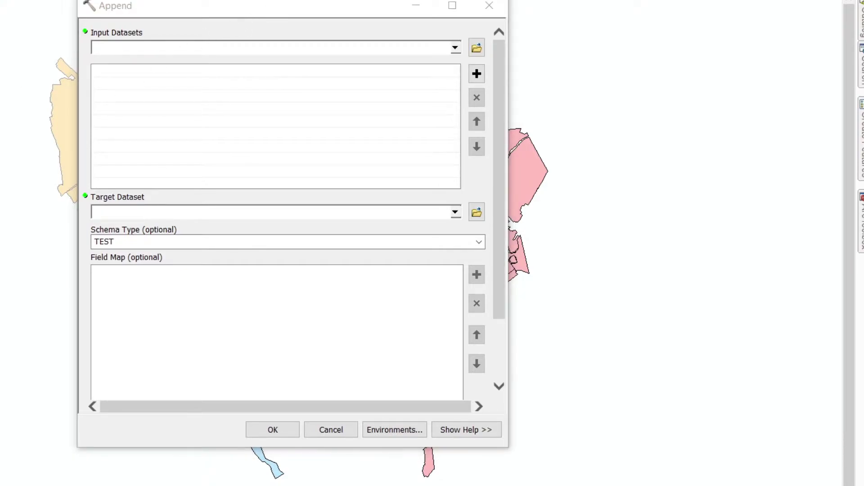
{"action": "left_click_drag", "start_coordinate": [0, 82], "coordinate": [142, 89]}
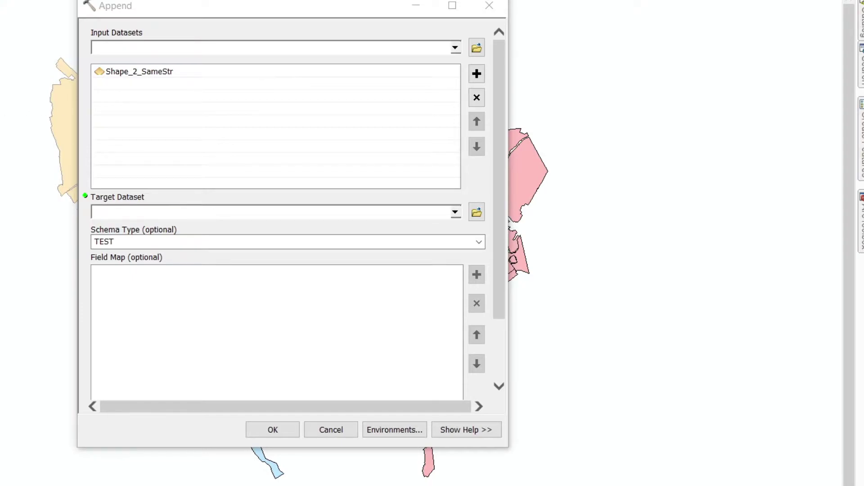
{"action": "left_click_drag", "start_coordinate": [0, 198], "coordinate": [128, 209]}
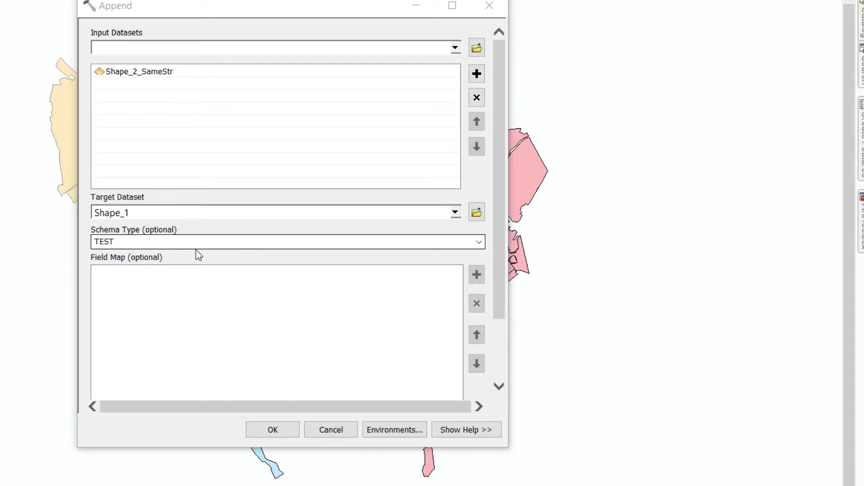
Keep the schema type as TEST and run the append.
{"action": "left_click", "coordinate": [479, 242]}
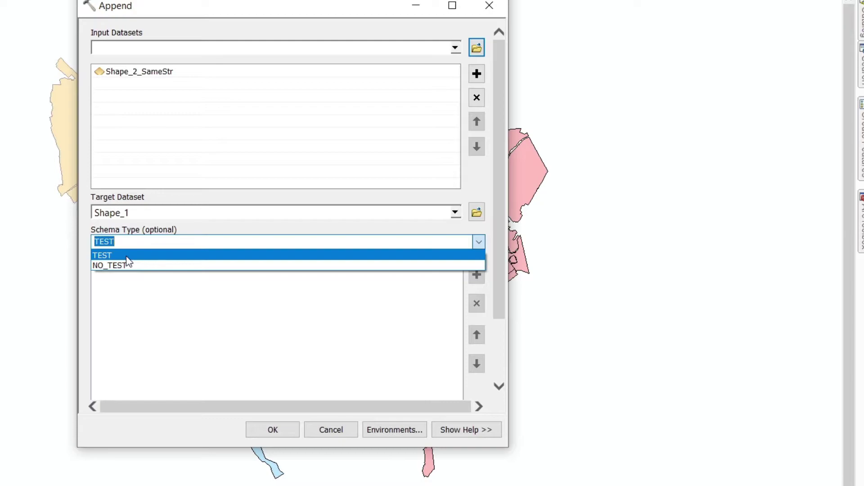
{"action": "left_click", "coordinate": [127, 257]}
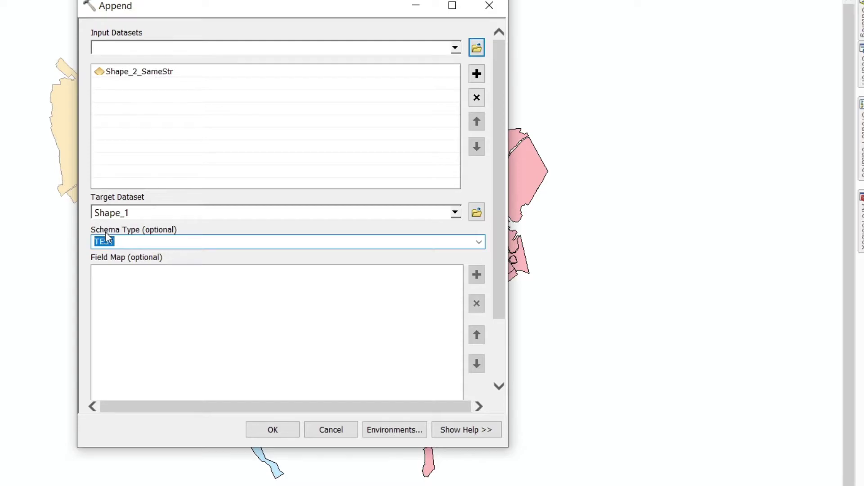
{"action": "left_click", "coordinate": [479, 244]}
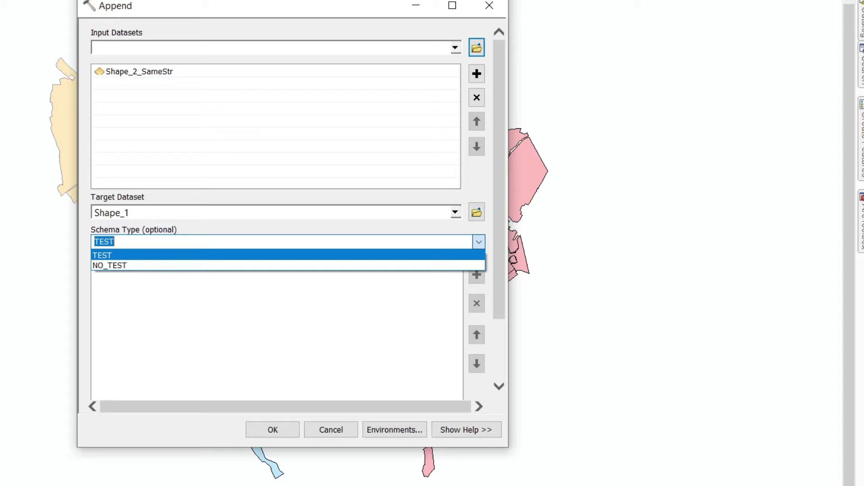
{"action": "left_click", "coordinate": [107, 256]}
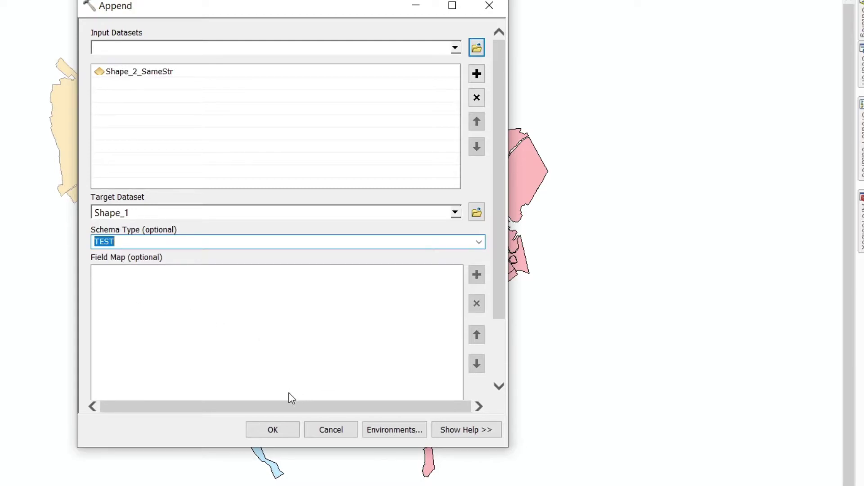
{"action": "left_click", "coordinate": [281, 437]}
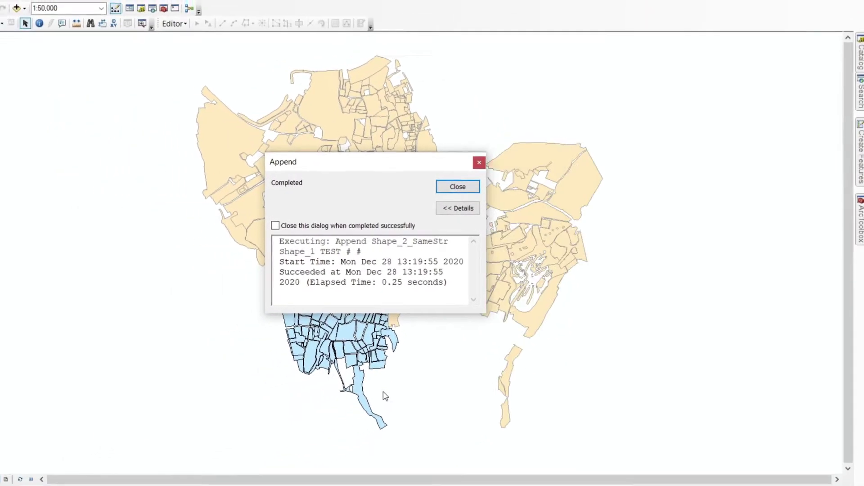
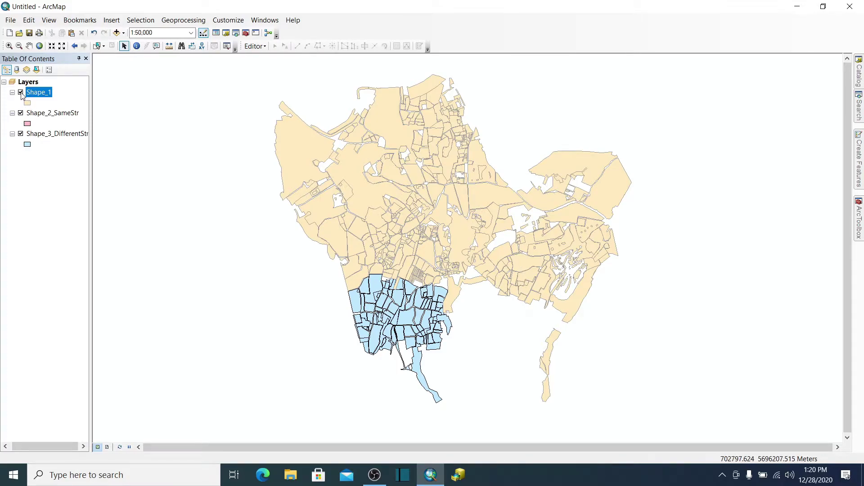
Move the Shape_2_SameStr layer above Shape_1 and hide it, leaving Shape_1 and Shape_3_DifferentStr displayed, to check the appended polygons.
{"action": "left_click", "coordinate": [20, 93]}
{"action": "left_click", "coordinate": [21, 93]}
{"action": "left_click_drag", "start_coordinate": [24, 116], "coordinate": [22, 97]}
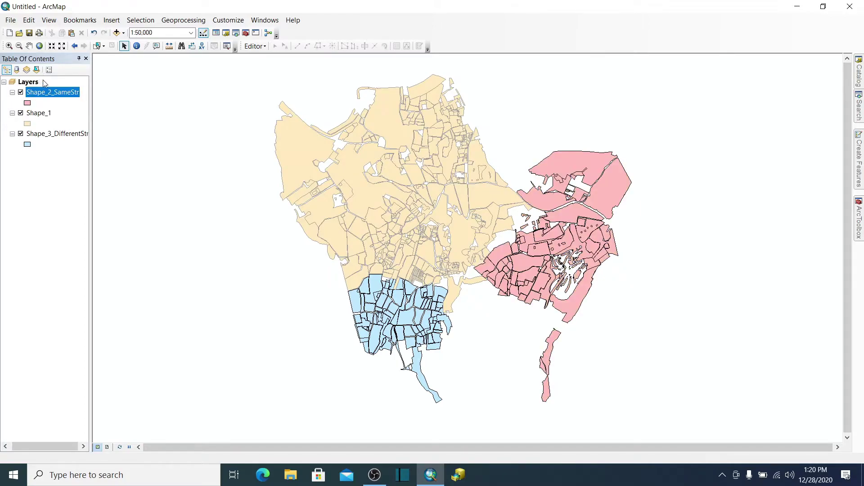
{"action": "left_click", "coordinate": [20, 93]}
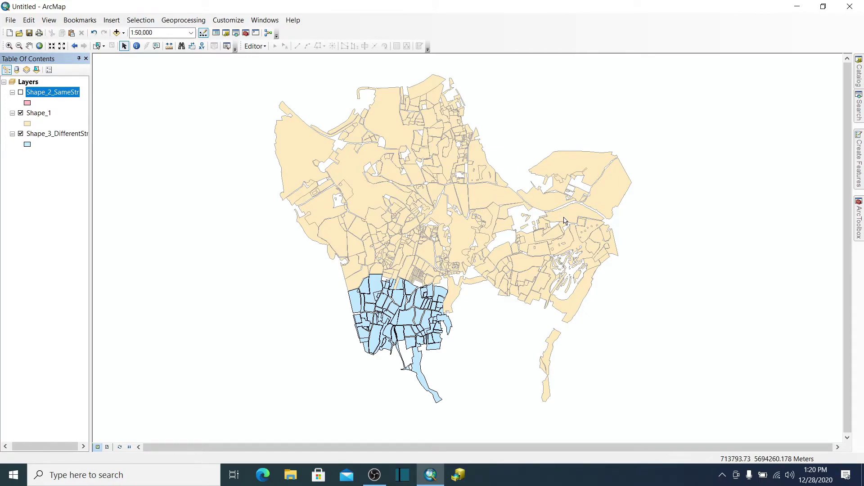
{"action": "left_click", "coordinate": [21, 133]}
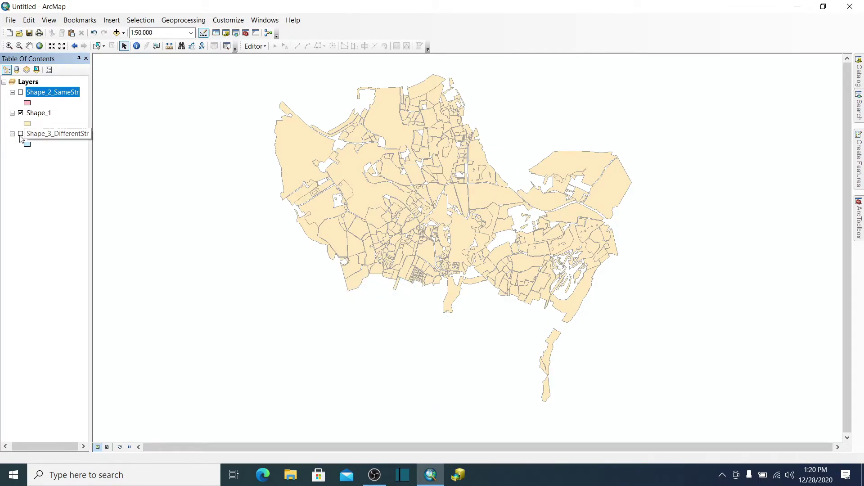
{"action": "left_click", "coordinate": [21, 134]}
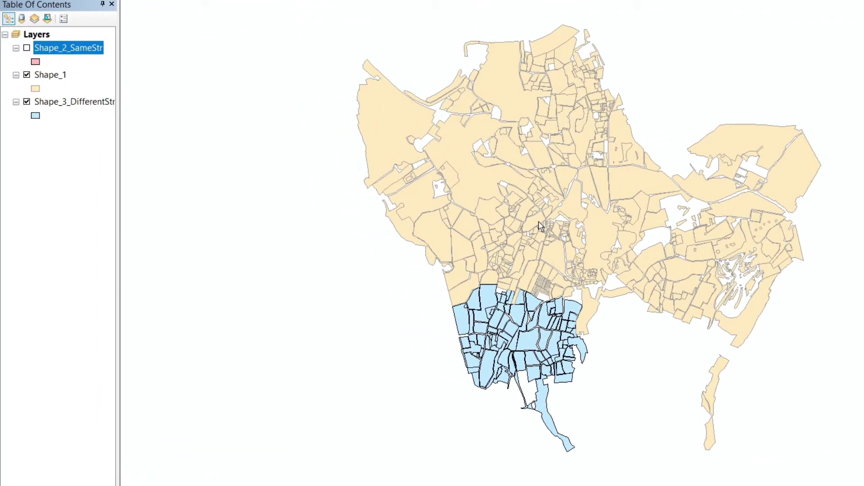
Open the attribute tables of Shape_1 and Shape_3_DifferentStr and examine the latter's Remarks and Other fields.
{"action": "right_click", "coordinate": [44, 77]}
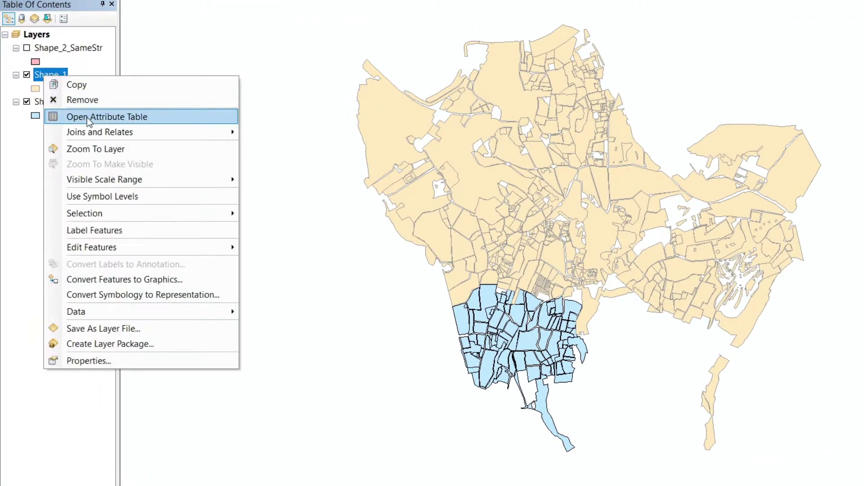
{"action": "left_click", "coordinate": [87, 118]}
{"action": "right_click", "coordinate": [57, 106]}
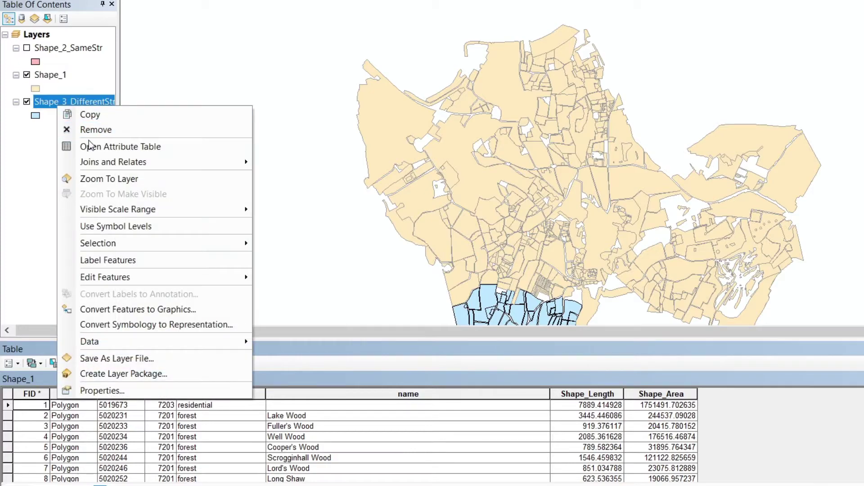
{"action": "left_click", "coordinate": [88, 144]}
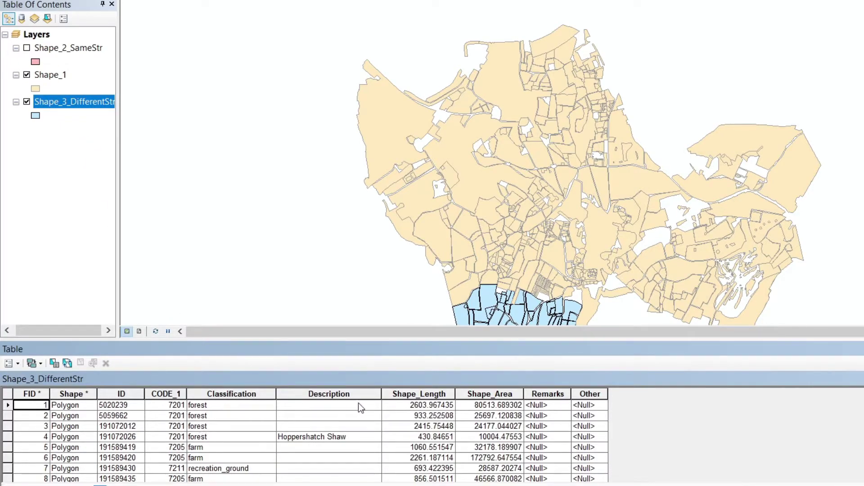
{"action": "left_click", "coordinate": [549, 395]}
{"action": "left_click", "coordinate": [590, 394]}
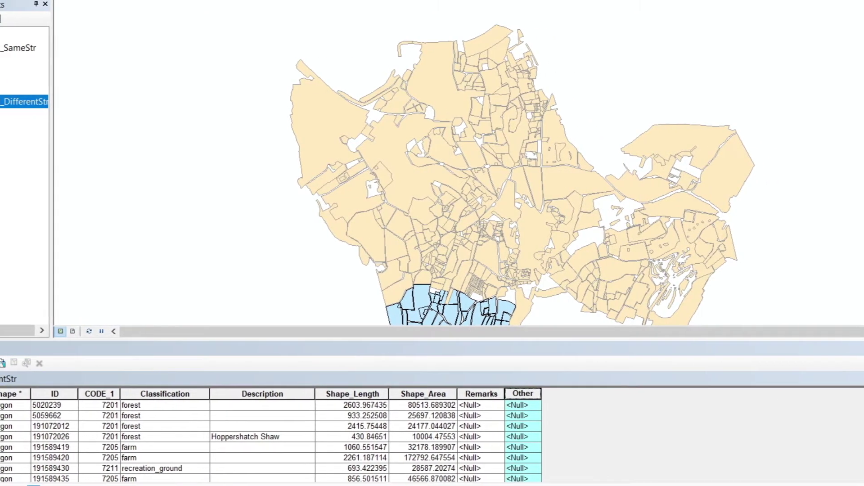
Start the Append tool with Shape_3_DifferentStr as input, Shape_1 as target and NO_TEST as the schema type.
{"action": "double_click", "coordinate": [828, 251]}
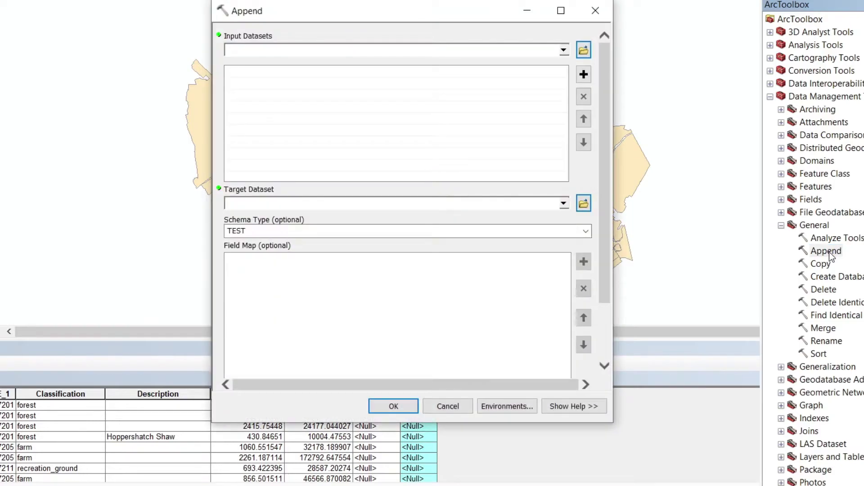
{"action": "left_click_drag", "start_coordinate": [116, 112], "coordinate": [258, 94]}
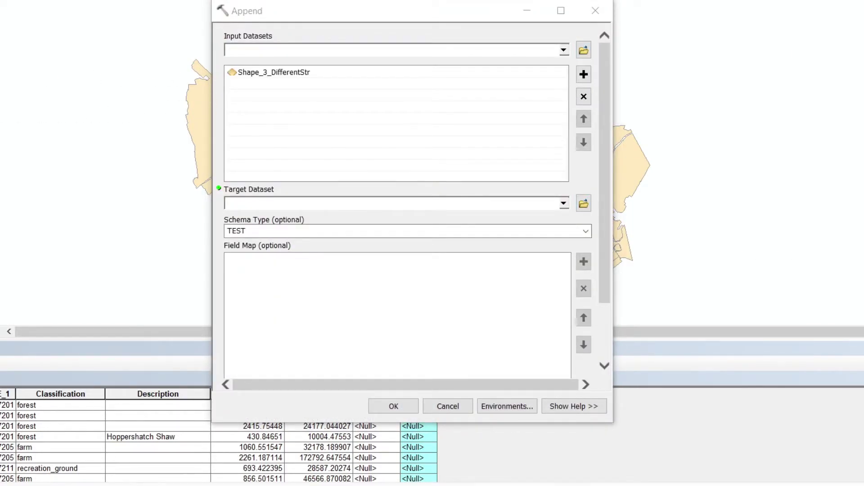
{"action": "left_click_drag", "start_coordinate": [95, 132], "coordinate": [272, 203]}
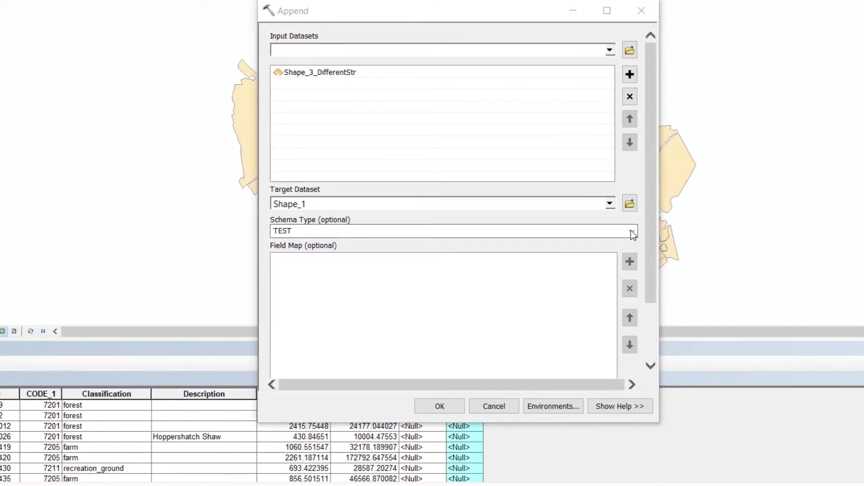
{"action": "left_click", "coordinate": [585, 231]}
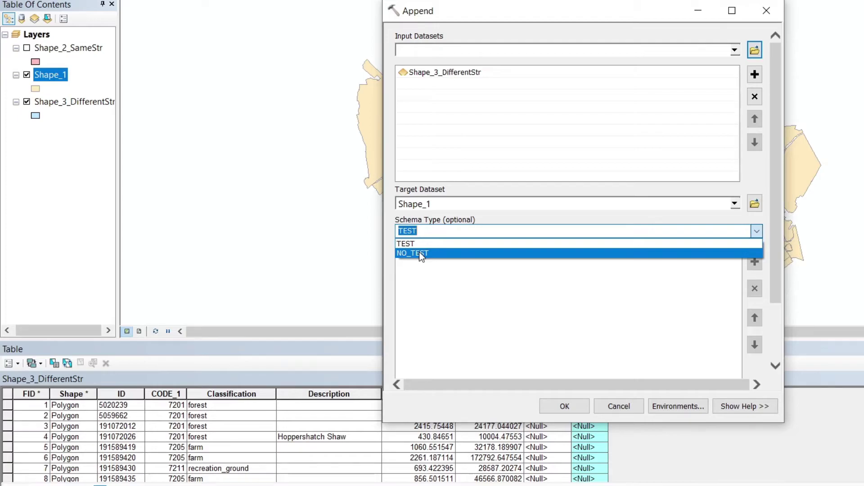
{"action": "left_click", "coordinate": [420, 254]}
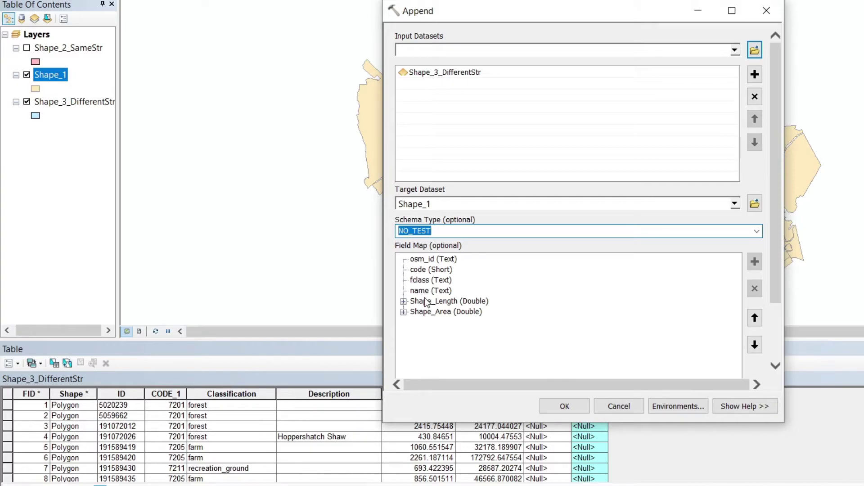
In the field map, add Shape_3_DifferentStr.ID as the input field for osm_id and expand osm_id to check the mapping.
{"action": "left_click", "coordinate": [425, 260]}
{"action": "left_click", "coordinate": [424, 261]}
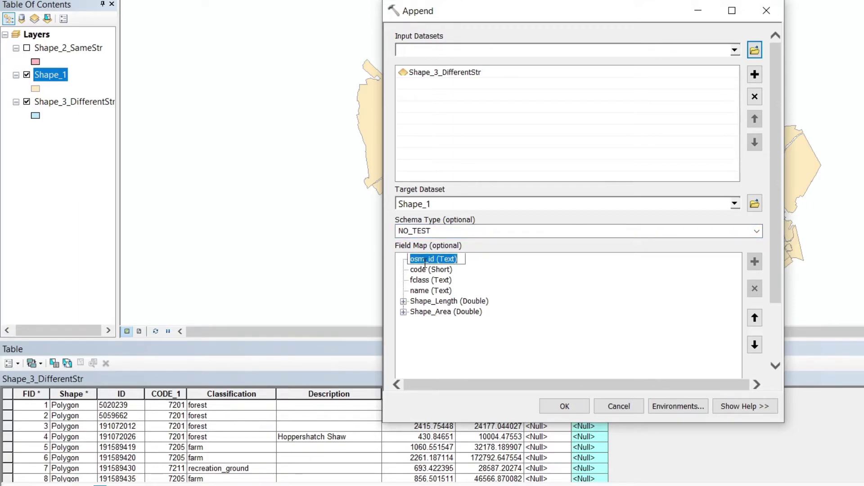
{"action": "right_click", "coordinate": [433, 260]}
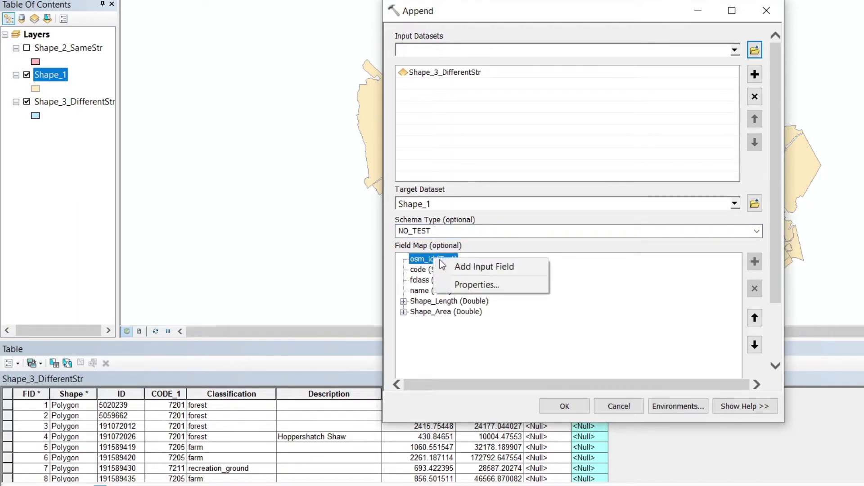
{"action": "left_click", "coordinate": [487, 268]}
{"action": "left_click_drag", "start_coordinate": [556, 105], "coordinate": [720, 126]}
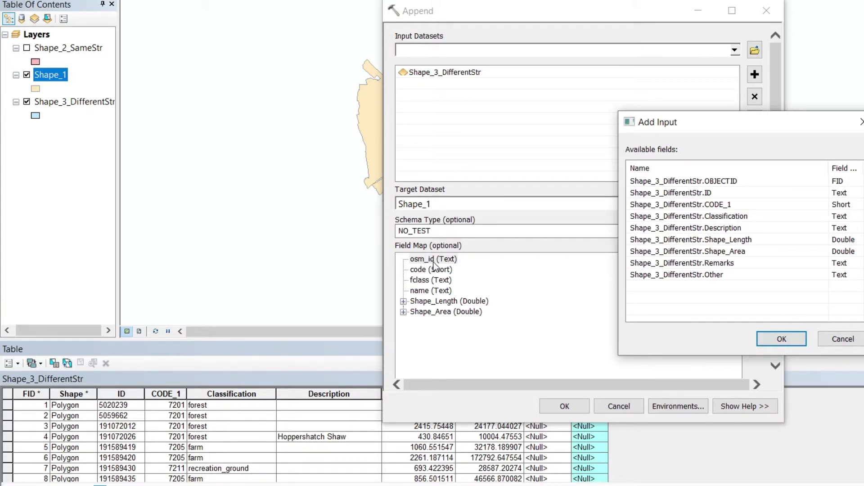
{"action": "left_click", "coordinate": [710, 193]}
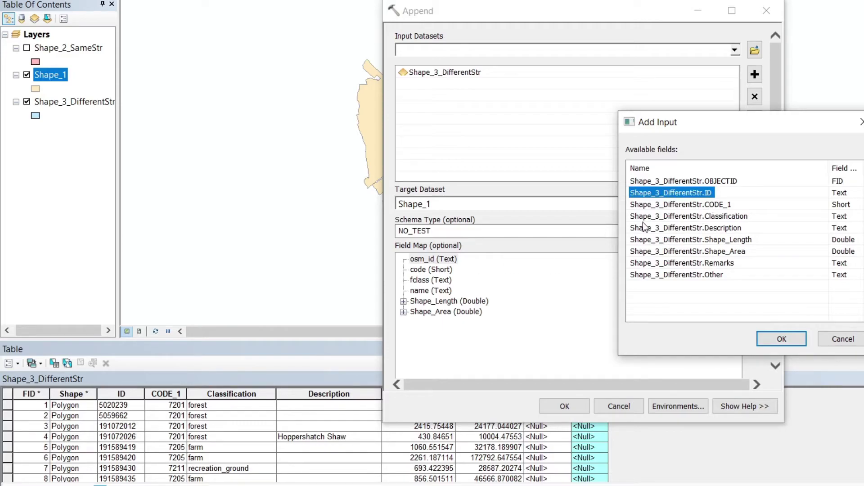
{"action": "left_click", "coordinate": [126, 393]}
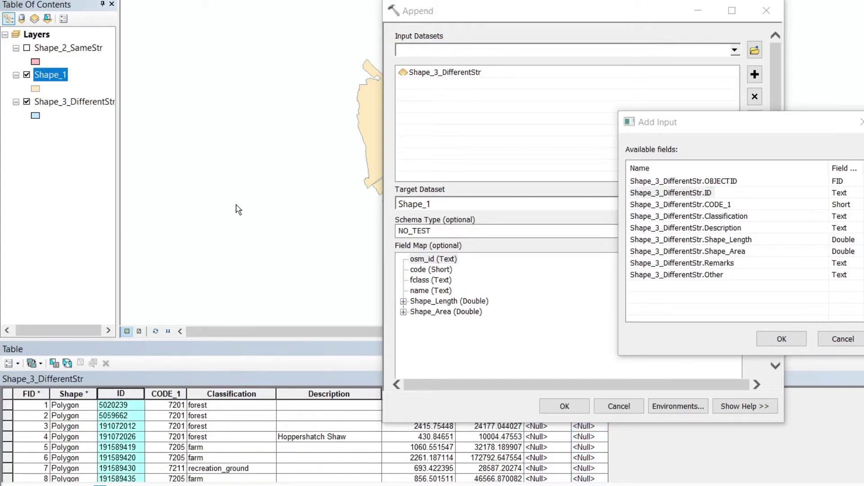
{"action": "left_click", "coordinate": [692, 192]}
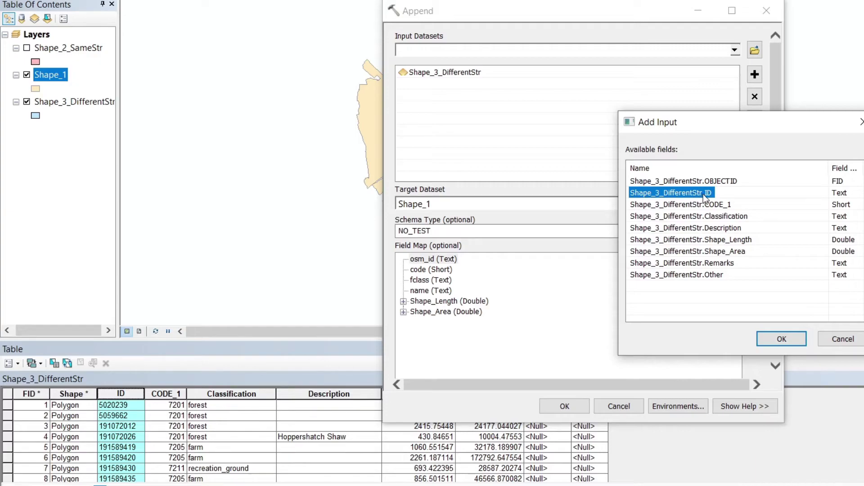
{"action": "left_click", "coordinate": [777, 340]}
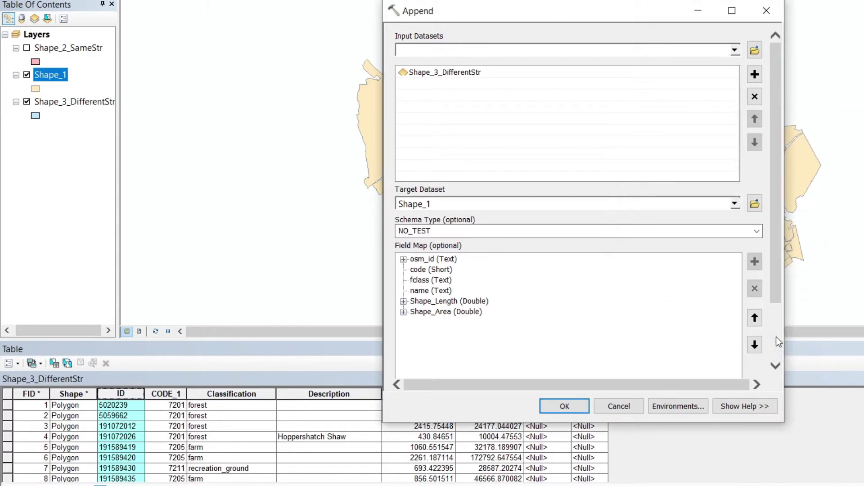
{"action": "left_click", "coordinate": [403, 260]}
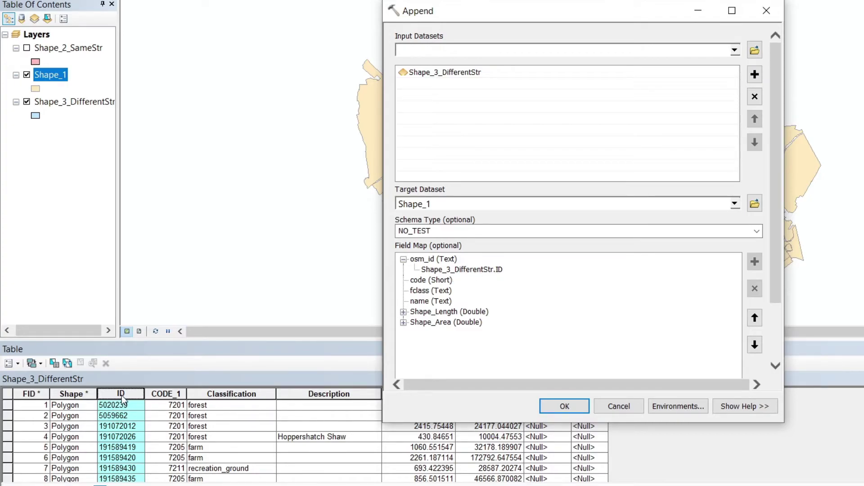
Map Shape_3_DifferentStr.CODE_1 to the code field and Shape_3_DifferentStr.Classification to the fclass field.
{"action": "right_click", "coordinate": [413, 281]}
{"action": "left_click", "coordinate": [446, 284]}
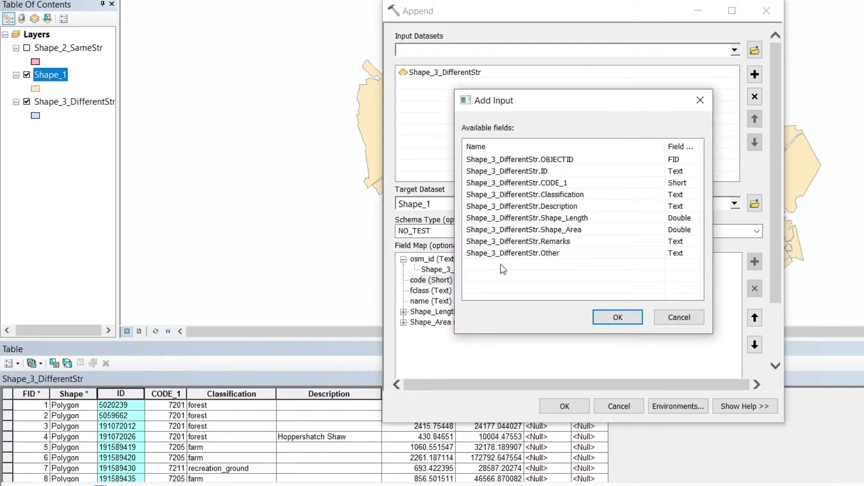
{"action": "left_click", "coordinate": [555, 182]}
{"action": "left_click", "coordinate": [617, 318]}
{"action": "right_click", "coordinate": [428, 290]}
{"action": "left_click", "coordinate": [453, 288]}
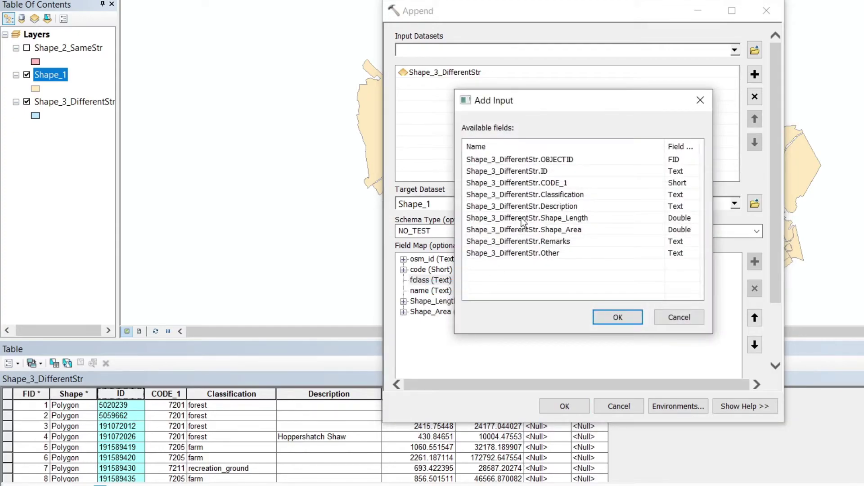
{"action": "left_click", "coordinate": [562, 197]}
{"action": "left_click", "coordinate": [607, 317]}
Add Shape_3_DifferentStr.Description as the input field for the name field.
{"action": "right_click", "coordinate": [442, 292]}
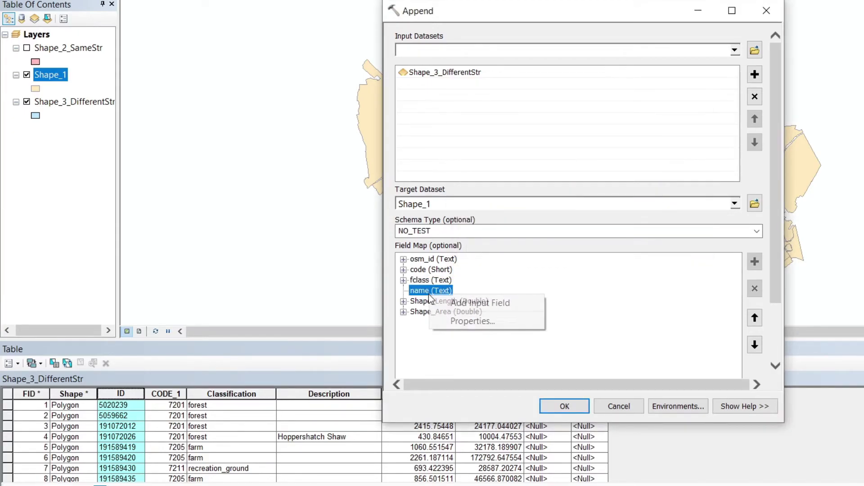
{"action": "left_click", "coordinate": [455, 302]}
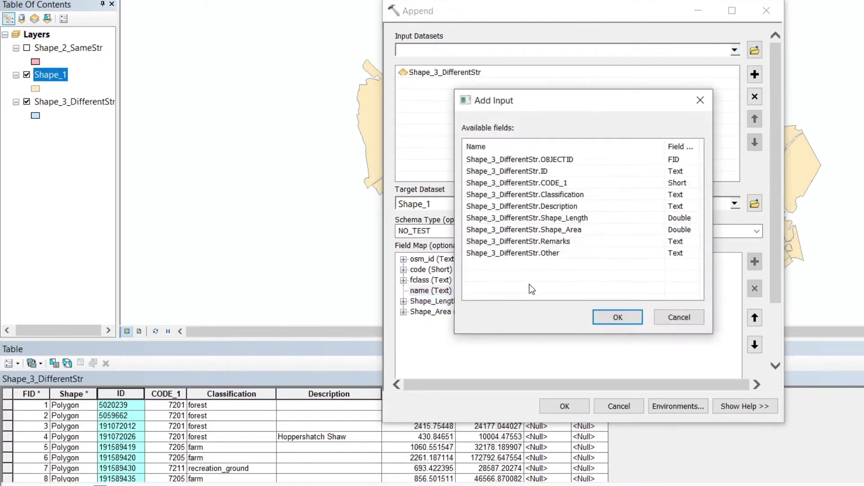
{"action": "left_click", "coordinate": [558, 207]}
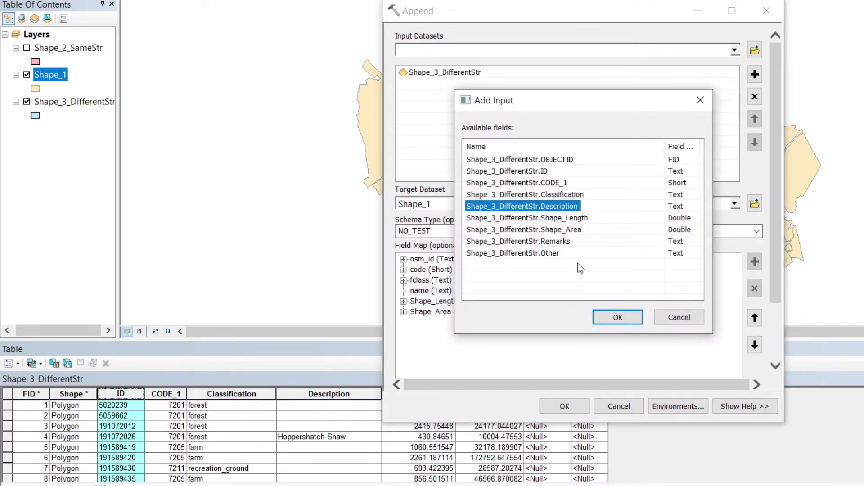
{"action": "left_click", "coordinate": [610, 315]}
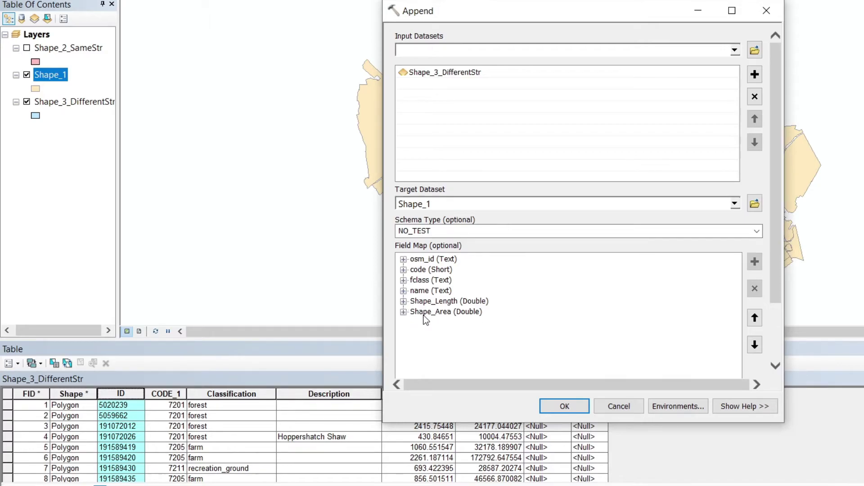
Display the Shape_1 attribute table sorted by FID in descending order and examine the Shape_3_DifferentStr polygons on the map before appending.
{"action": "left_click_drag", "start_coordinate": [538, 17], "coordinate": [765, 15]}
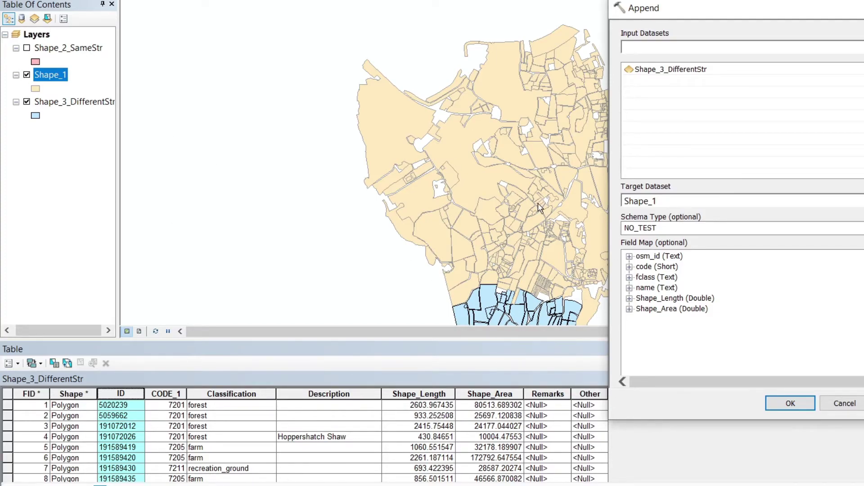
{"action": "right_click", "coordinate": [57, 84]}
{"action": "left_click", "coordinate": [81, 119]}
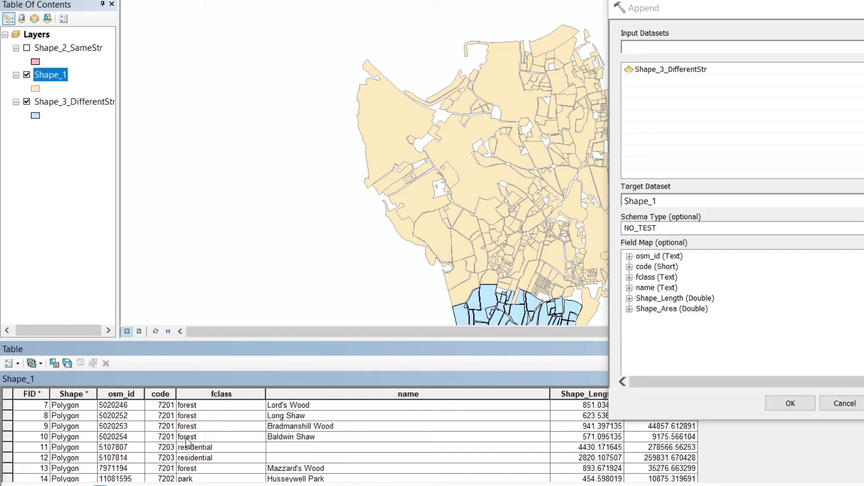
{"action": "scroll", "coordinate": [188, 442], "scroll_direction": "down", "scroll_amount": 2}
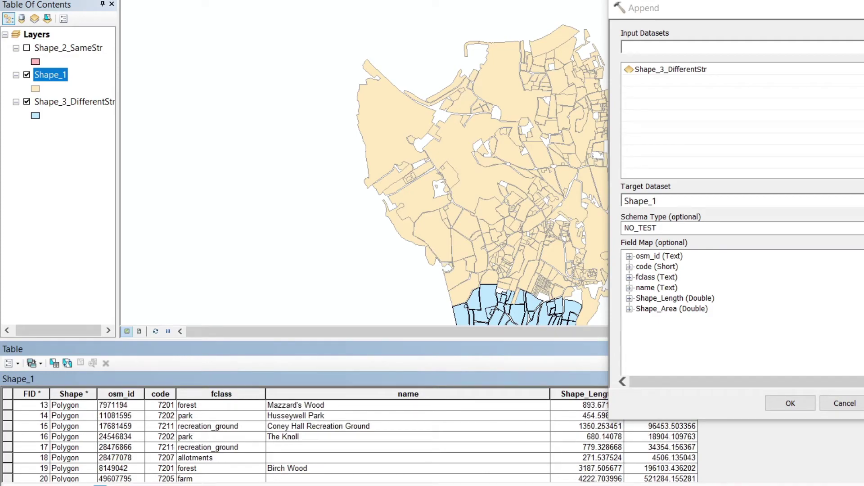
{"action": "double_click", "coordinate": [30, 394]}
{"action": "double_click", "coordinate": [30, 395]}
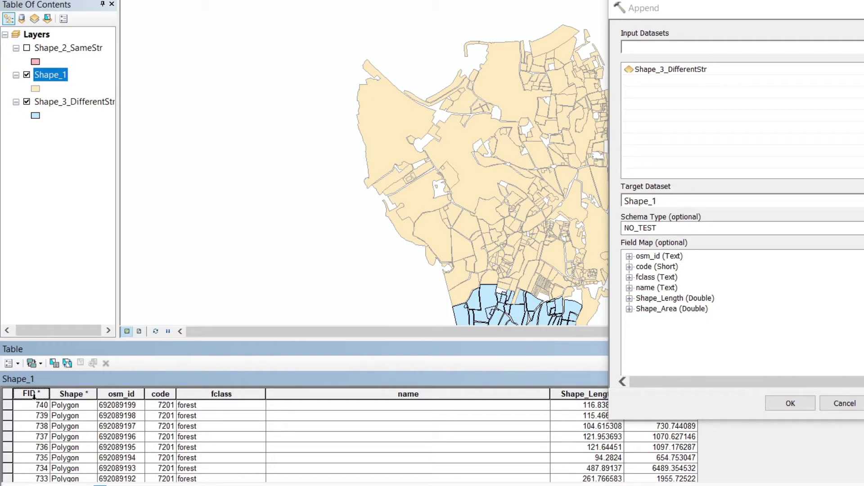
{"action": "left_click_drag", "start_coordinate": [518, 252], "coordinate": [470, 159]}
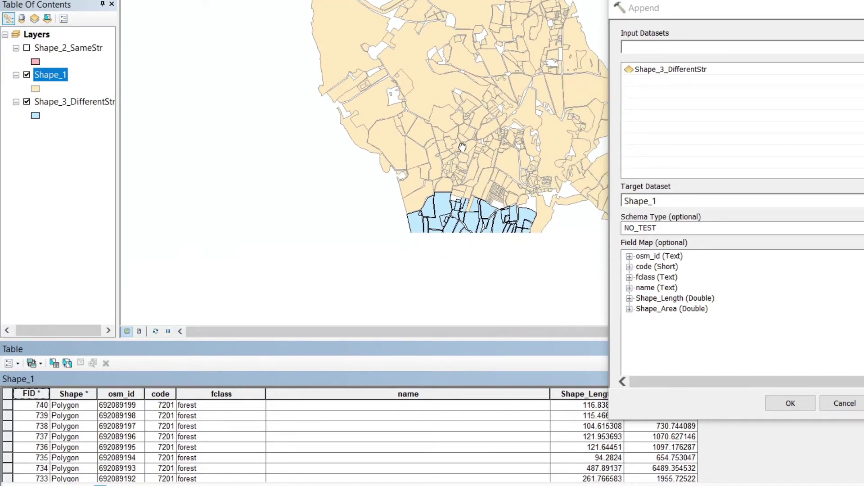
{"action": "scroll", "coordinate": [448, 201], "scroll_direction": "up", "scroll_amount": 1}
{"action": "scroll", "coordinate": [448, 201], "scroll_direction": "down", "scroll_amount": 1}
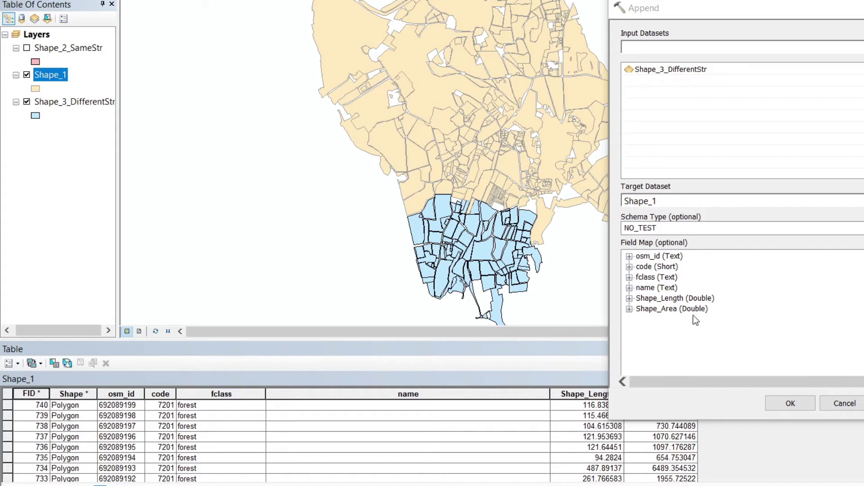
Run the append, dismiss its completion report and reopen the Shape_1 attribute table to refresh its records.
{"action": "left_click", "coordinate": [790, 404]}
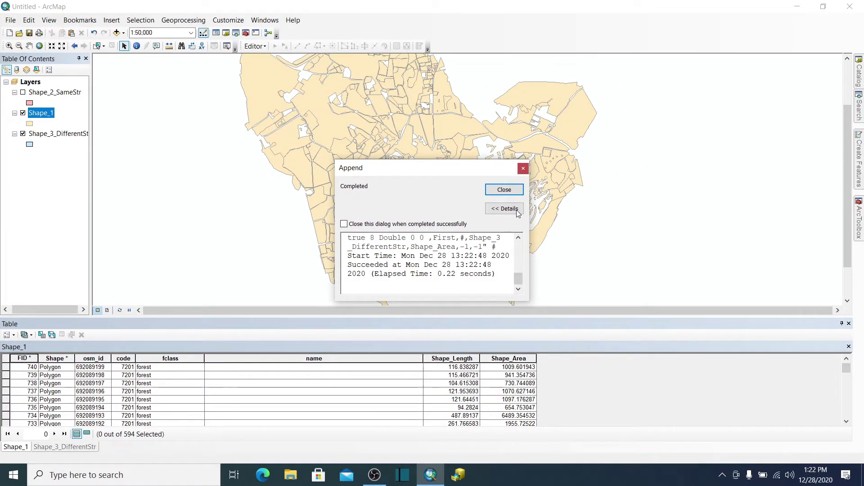
{"action": "left_click", "coordinate": [507, 191]}
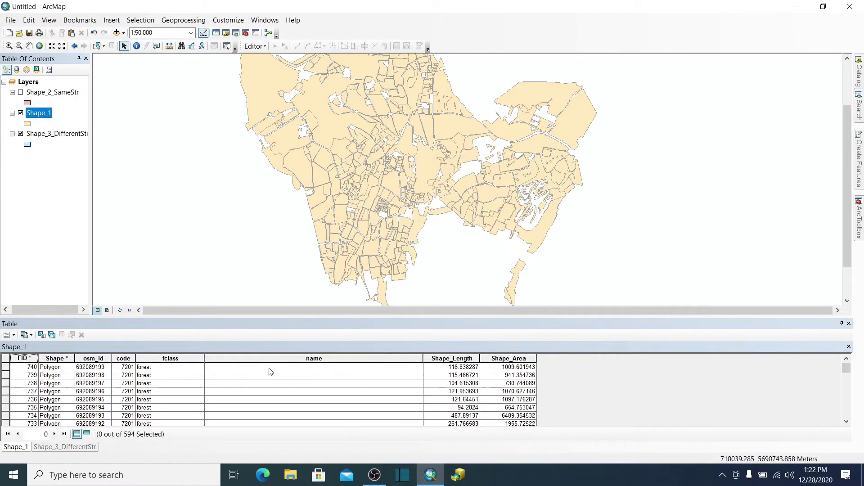
{"action": "left_click", "coordinate": [848, 325]}
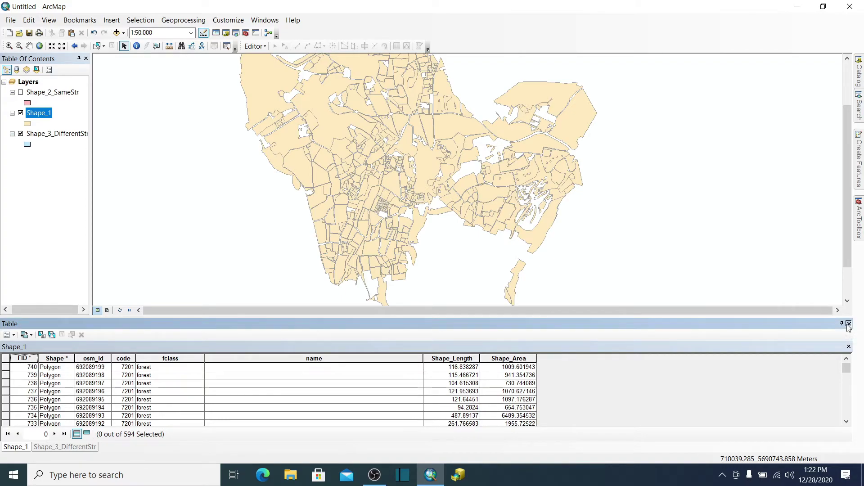
{"action": "right_click", "coordinate": [47, 116]}
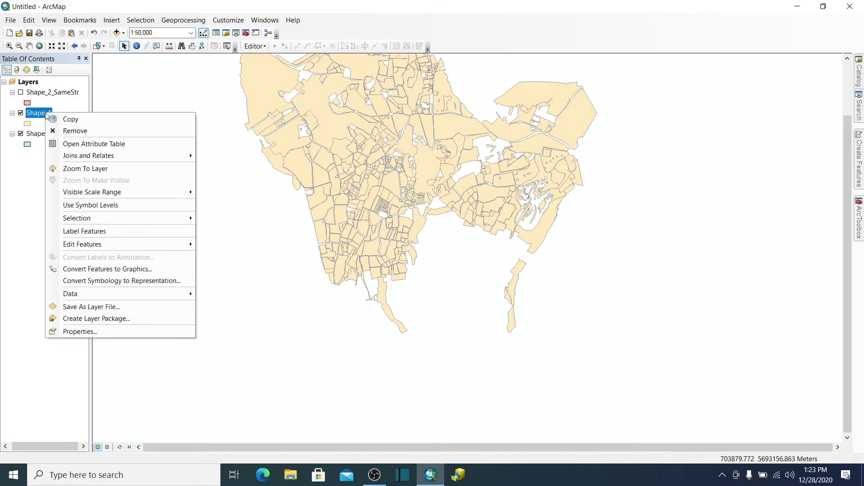
{"action": "left_click", "coordinate": [94, 144]}
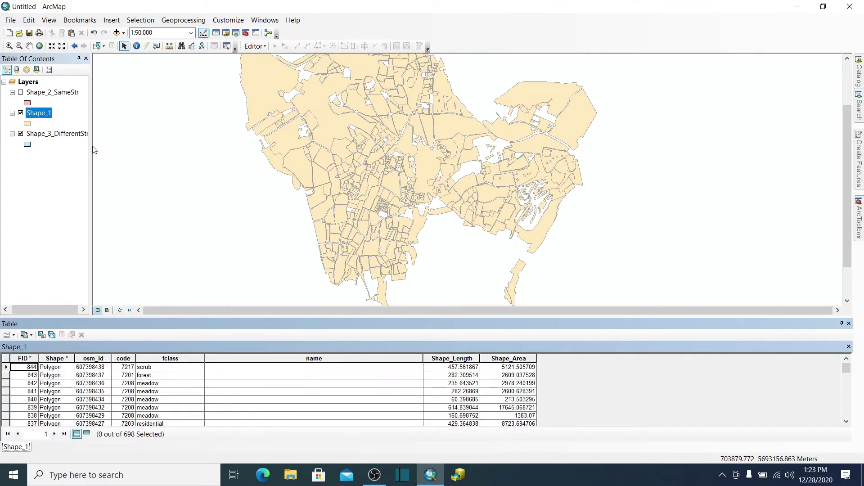
Sort the Shape_1 table by FID in descending order and examine the records appended from Shape_3_DifferentStr.
{"action": "double_click", "coordinate": [24, 358]}
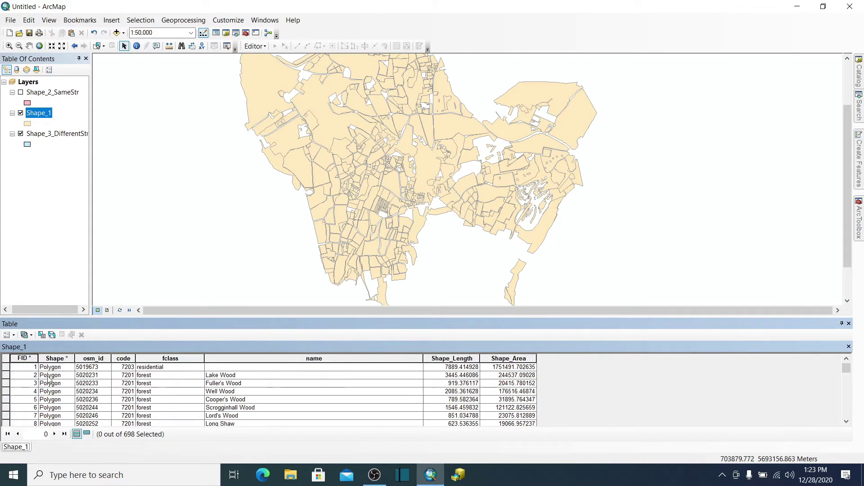
{"action": "double_click", "coordinate": [12, 357]}
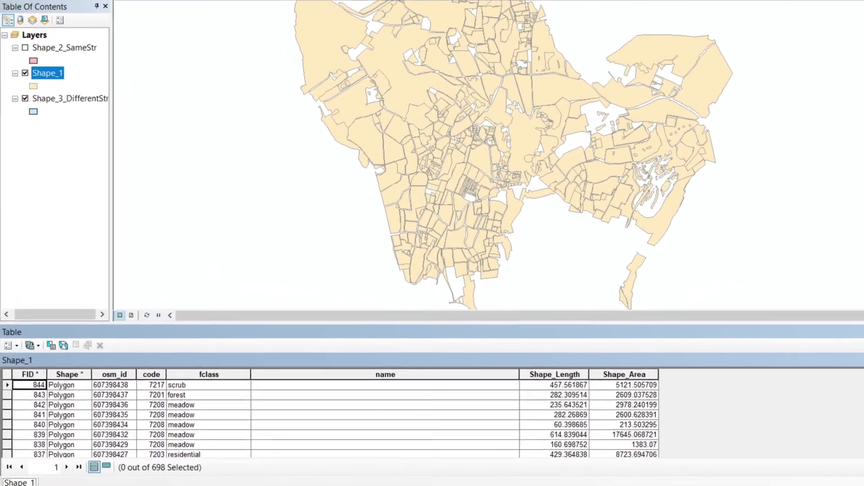
{"action": "scroll", "coordinate": [315, 409], "scroll_direction": "down", "scroll_amount": 20}
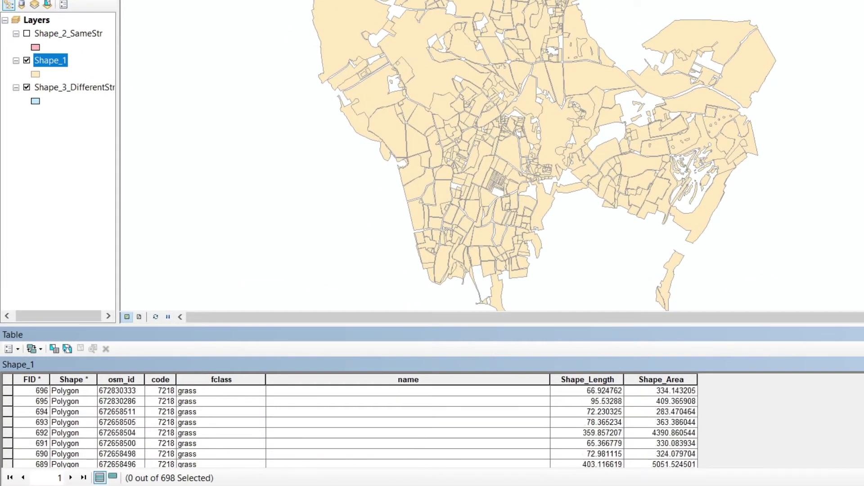
{"action": "scroll", "coordinate": [351, 428], "scroll_direction": "up", "scroll_amount": 12}
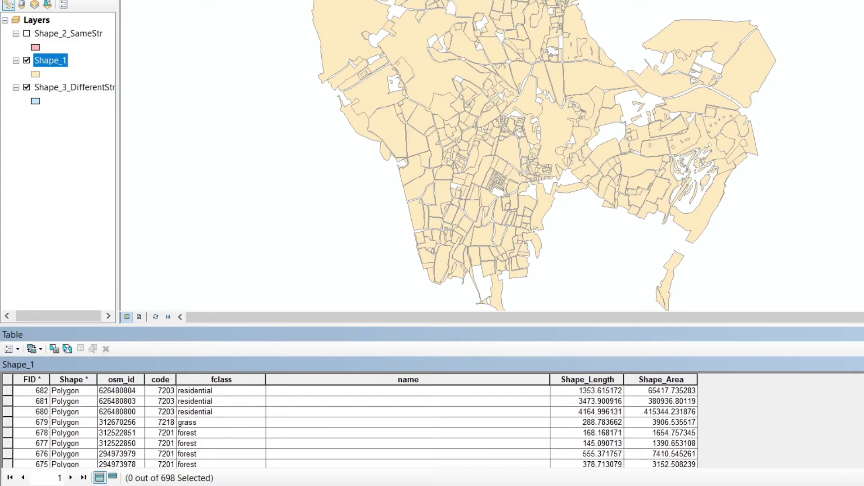
{"action": "scroll", "coordinate": [382, 428], "scroll_direction": "up", "scroll_amount": 12}
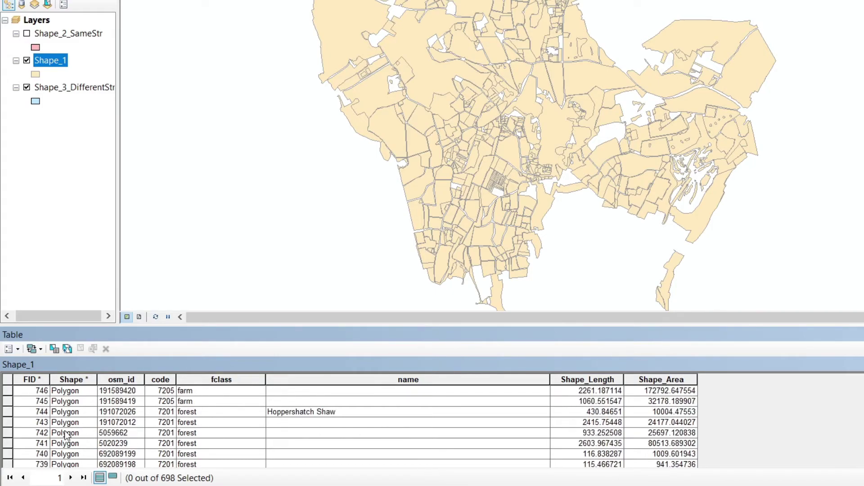
Select the records appended from Shape_3_DifferentStr in the Shape_1 table, from FID 741 through FID 844.
{"action": "left_click", "coordinate": [15, 447]}
{"action": "scroll", "coordinate": [15, 448], "scroll_direction": "up", "scroll_amount": 1}
{"action": "scroll", "coordinate": [15, 447], "scroll_direction": "up", "scroll_amount": 16}
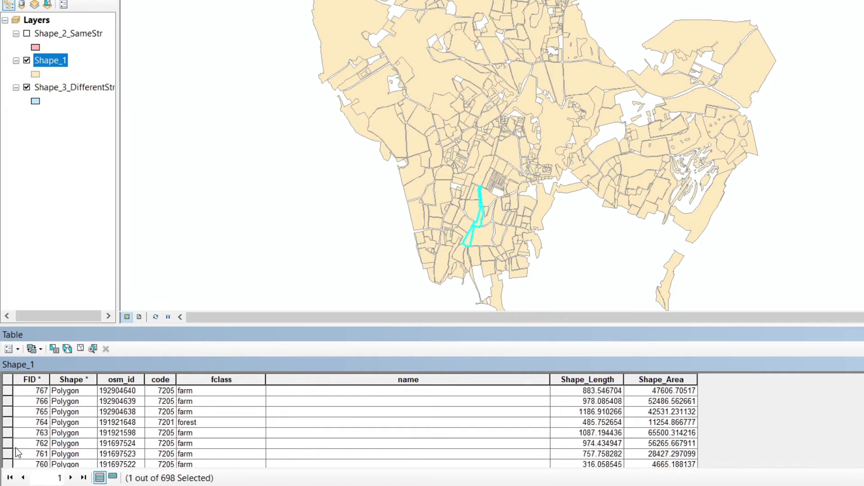
{"action": "scroll", "coordinate": [315, 401], "scroll_direction": "up", "scroll_amount": 16}
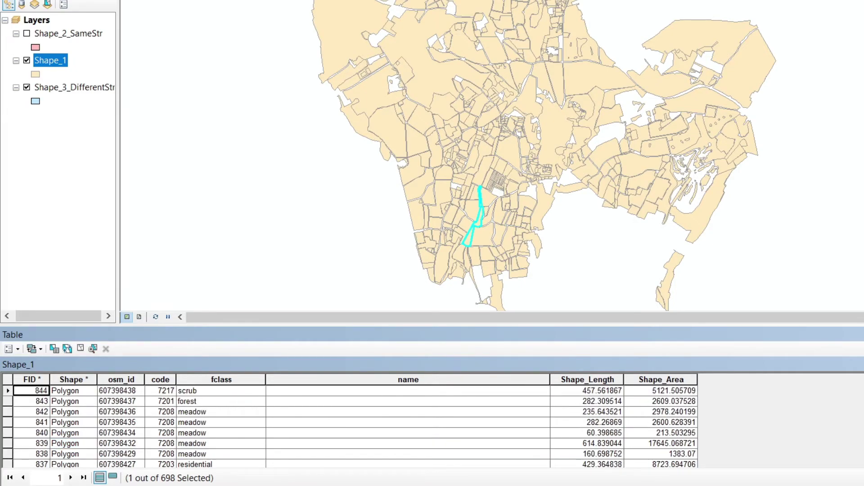
{"action": "left_click", "coordinate": [8, 391], "text": "shift"}
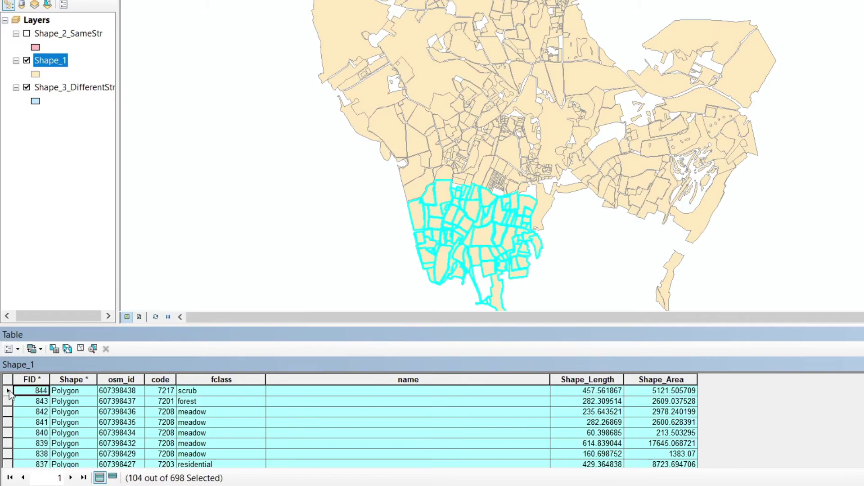
Hide and reshow Shape_1 to compare it with Shape_3_DifferentStr, and examine the attribute values of the selected records.
{"action": "left_click", "coordinate": [26, 61]}
{"action": "left_click", "coordinate": [26, 60]}
{"action": "scroll", "coordinate": [210, 423], "scroll_direction": "down", "scroll_amount": 20}
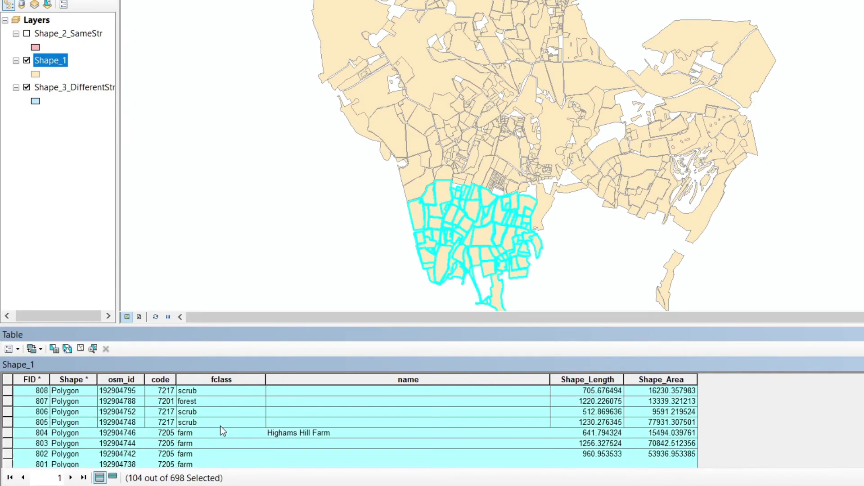
{"action": "scroll", "coordinate": [223, 421], "scroll_direction": "down", "scroll_amount": 14}
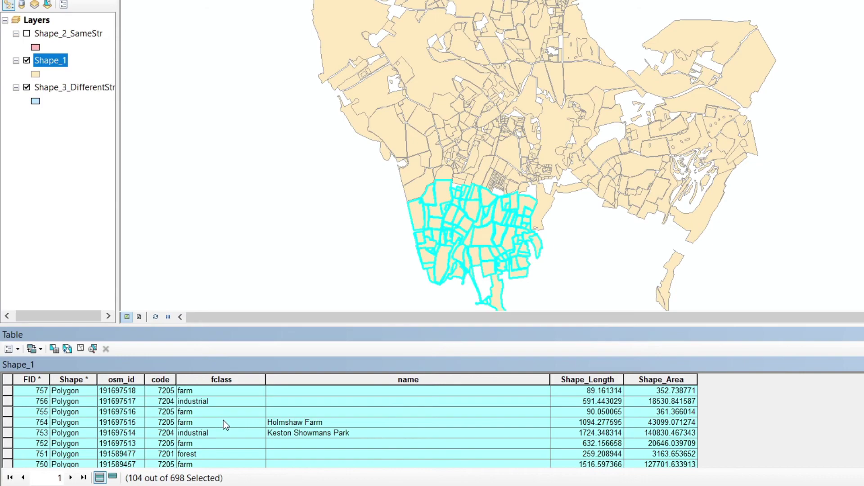
{"action": "scroll", "coordinate": [223, 420], "scroll_direction": "up", "scroll_amount": 4}
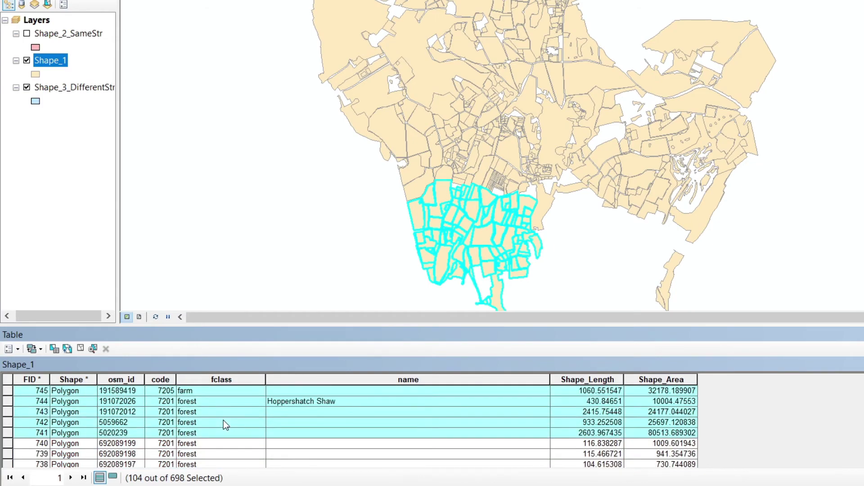